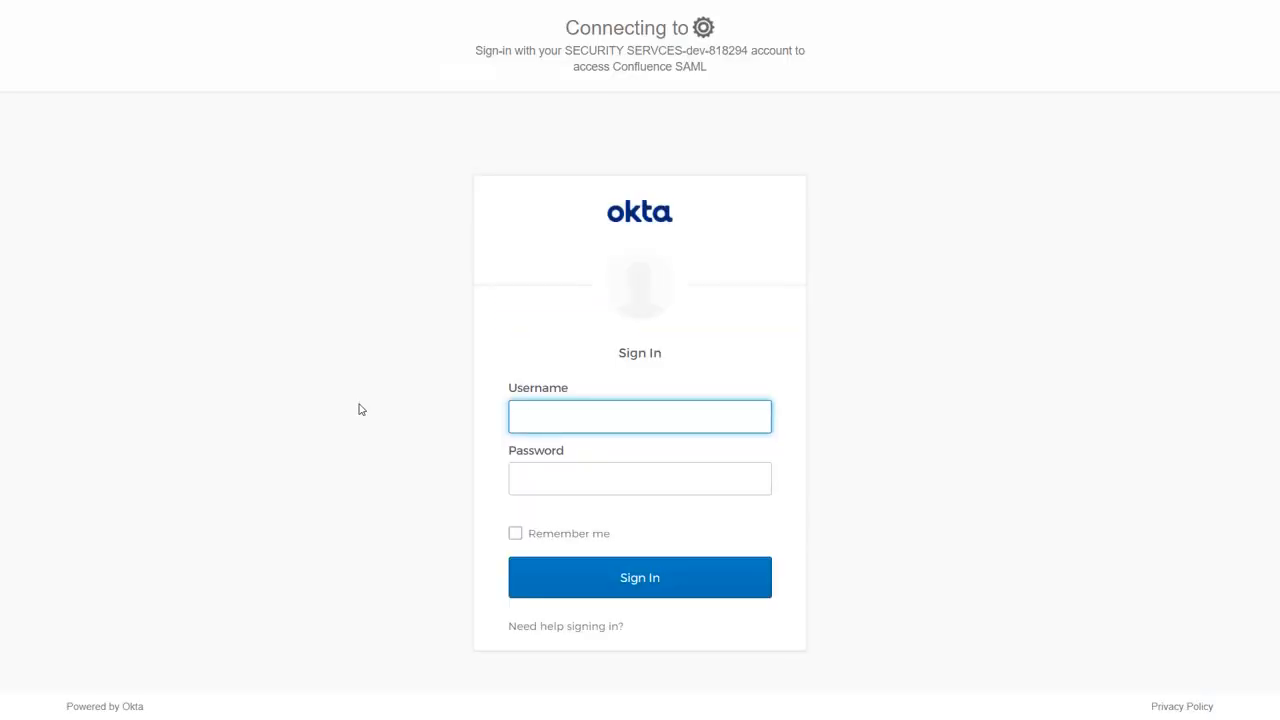
Step: Sign in to Okta with the admin account's email and password
{"action": "left_click", "coordinate": [519, 489]}
{"action": "type", "text": "*****"}
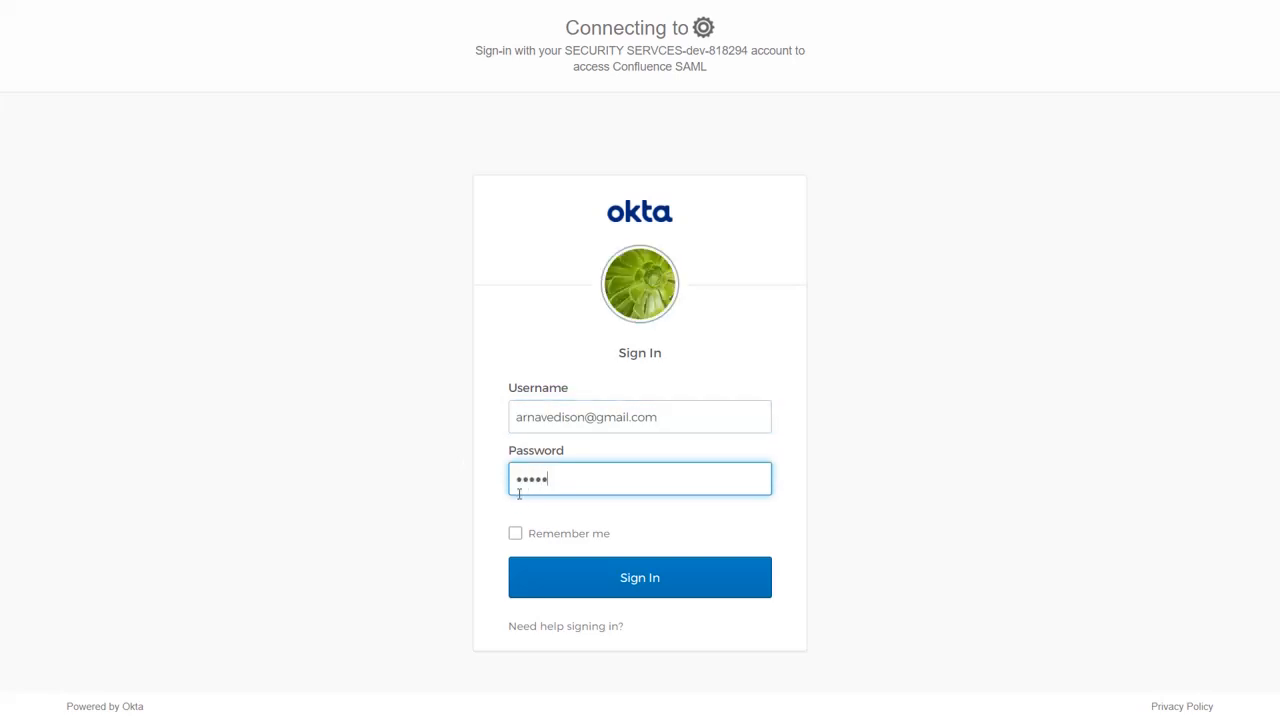
{"action": "type", "text": "*******"}
{"action": "left_click", "coordinate": [596, 581]}
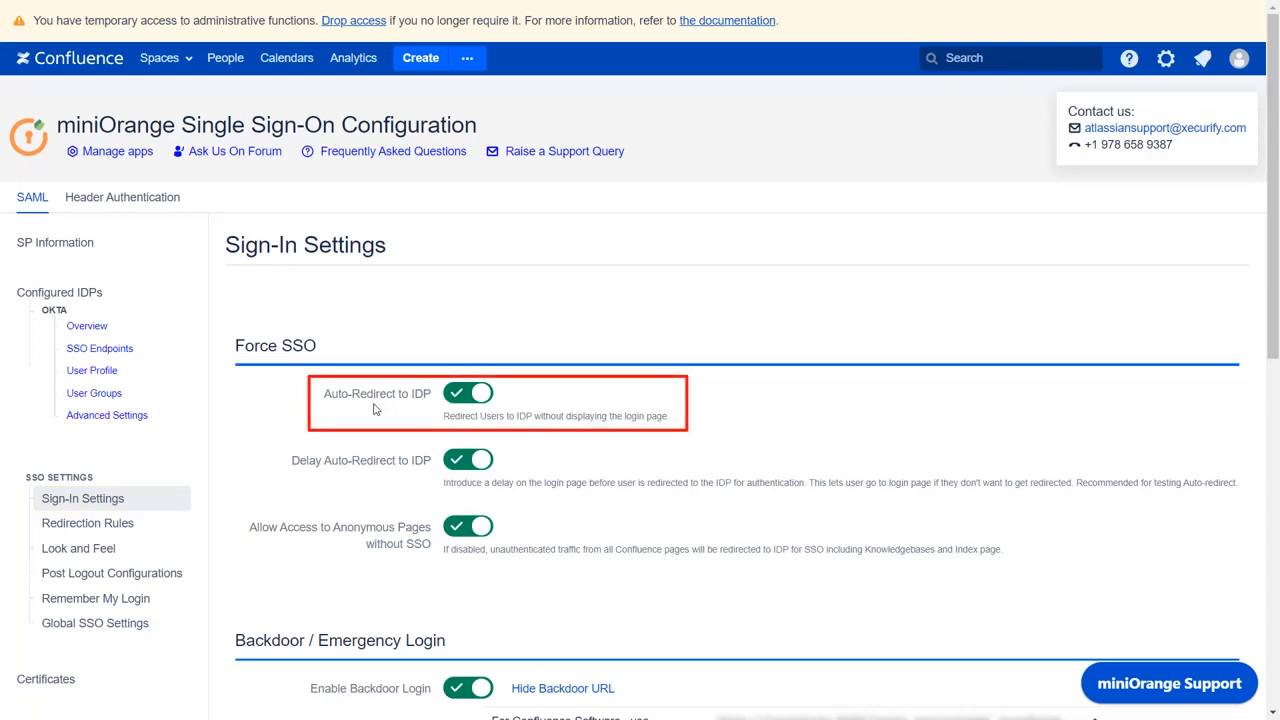
Step: Enable Restrict Backdoor URL Access, allowing only the confluence-administrators group
{"action": "scroll", "coordinate": [374, 408], "scroll_direction": "down", "scroll_amount": 5}
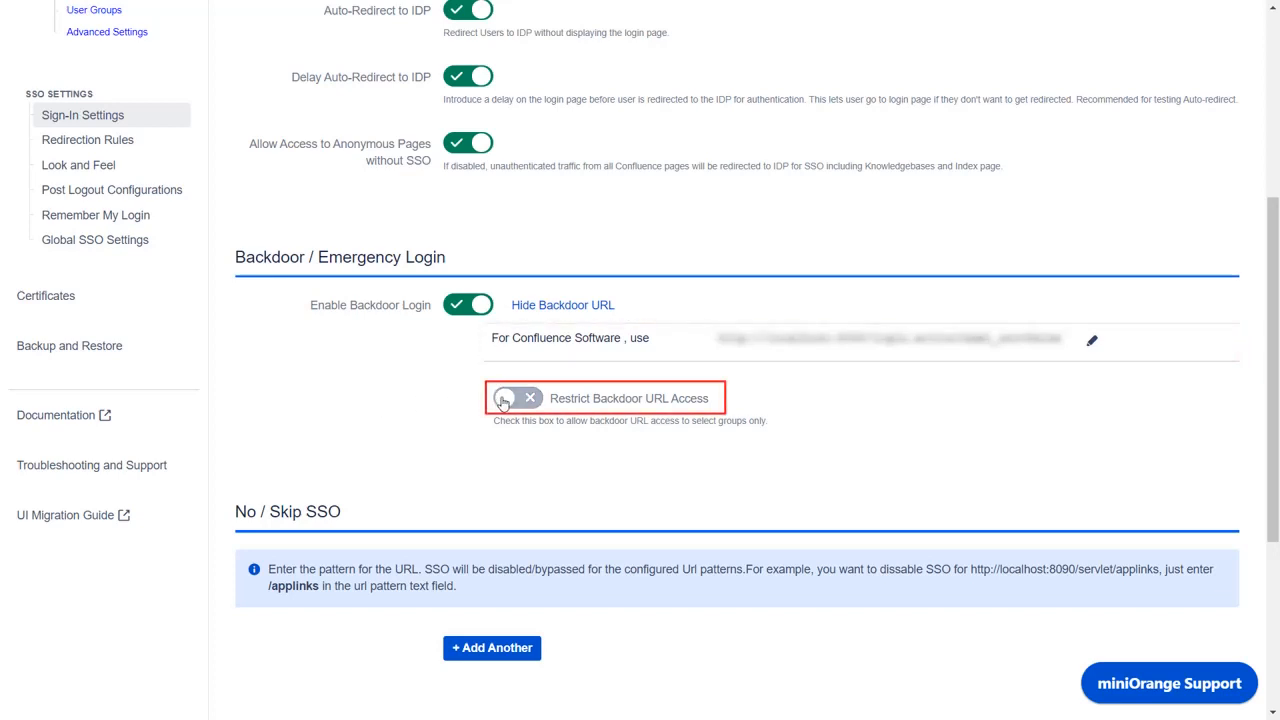
{"action": "left_click", "coordinate": [504, 399]}
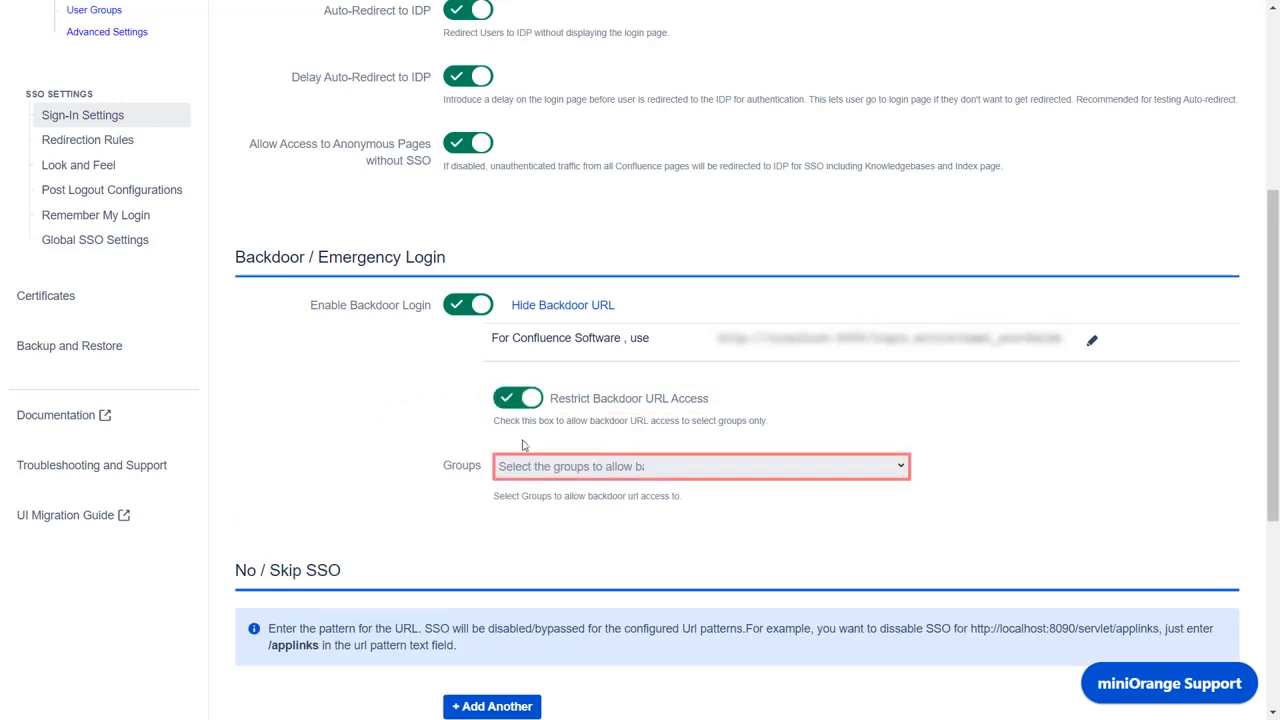
{"action": "left_click", "coordinate": [532, 468]}
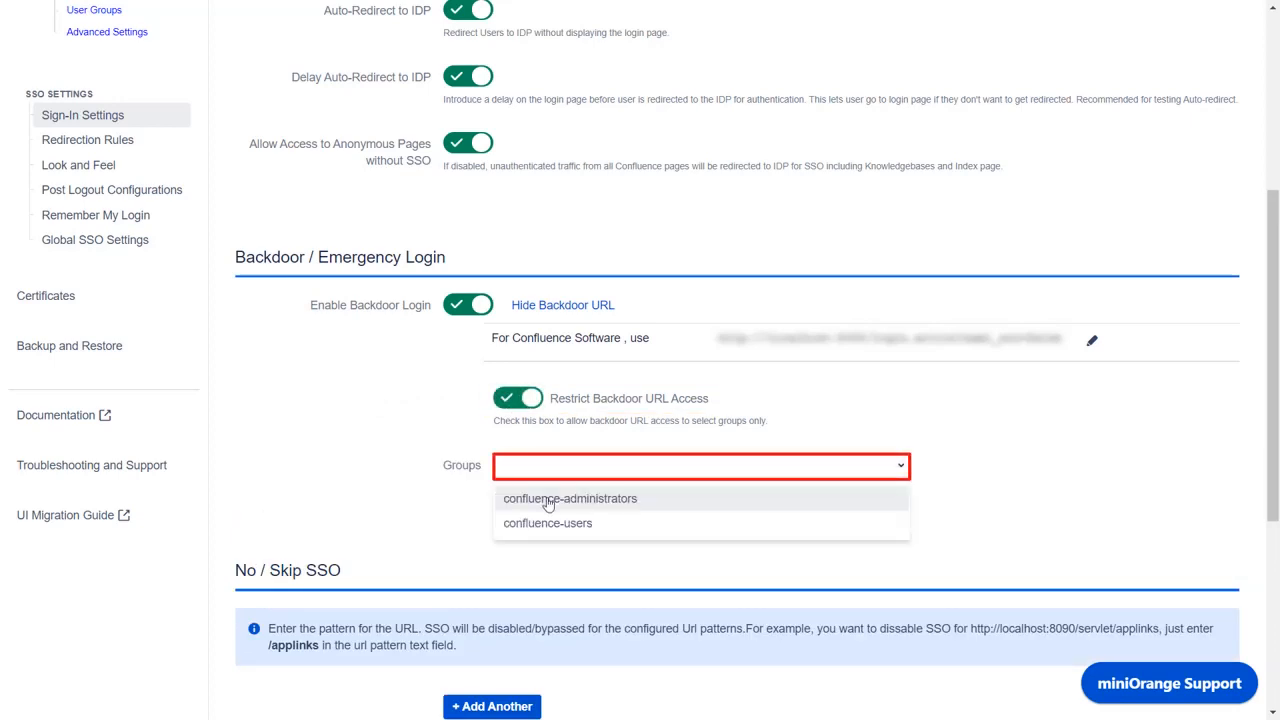
{"action": "left_click", "coordinate": [547, 498]}
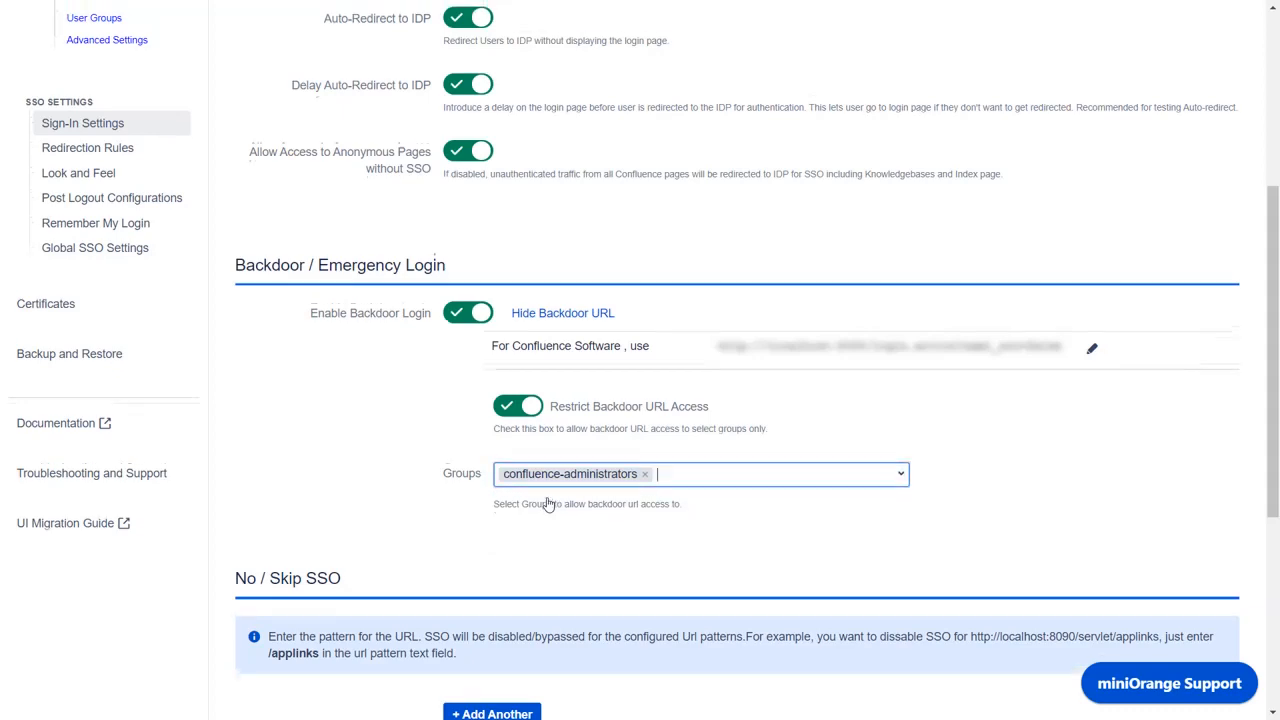
{"action": "scroll", "coordinate": [548, 503], "scroll_direction": "up", "scroll_amount": 4}
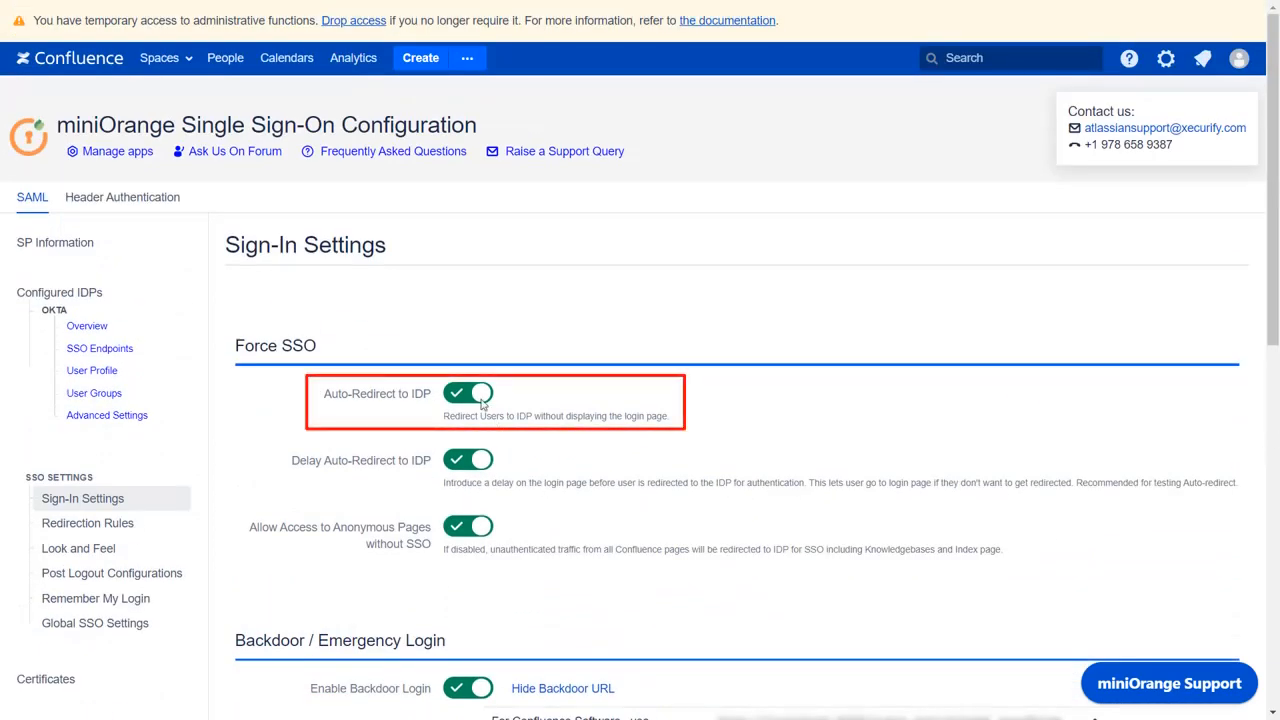
Step: Turn off Auto-Redirect to IDP and save the sign-in settings
{"action": "left_click", "coordinate": [474, 392]}
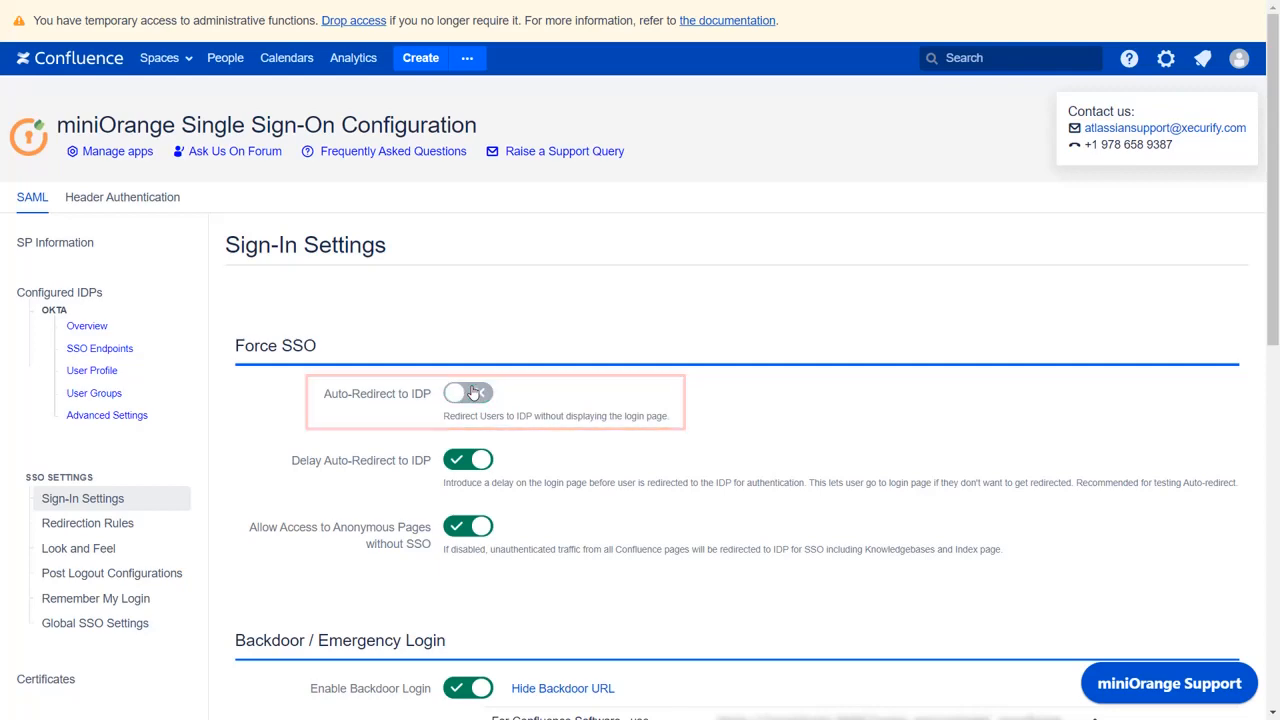
{"action": "scroll", "coordinate": [474, 392], "scroll_direction": "down", "scroll_amount": 10}
{"action": "left_click", "coordinate": [466, 566]}
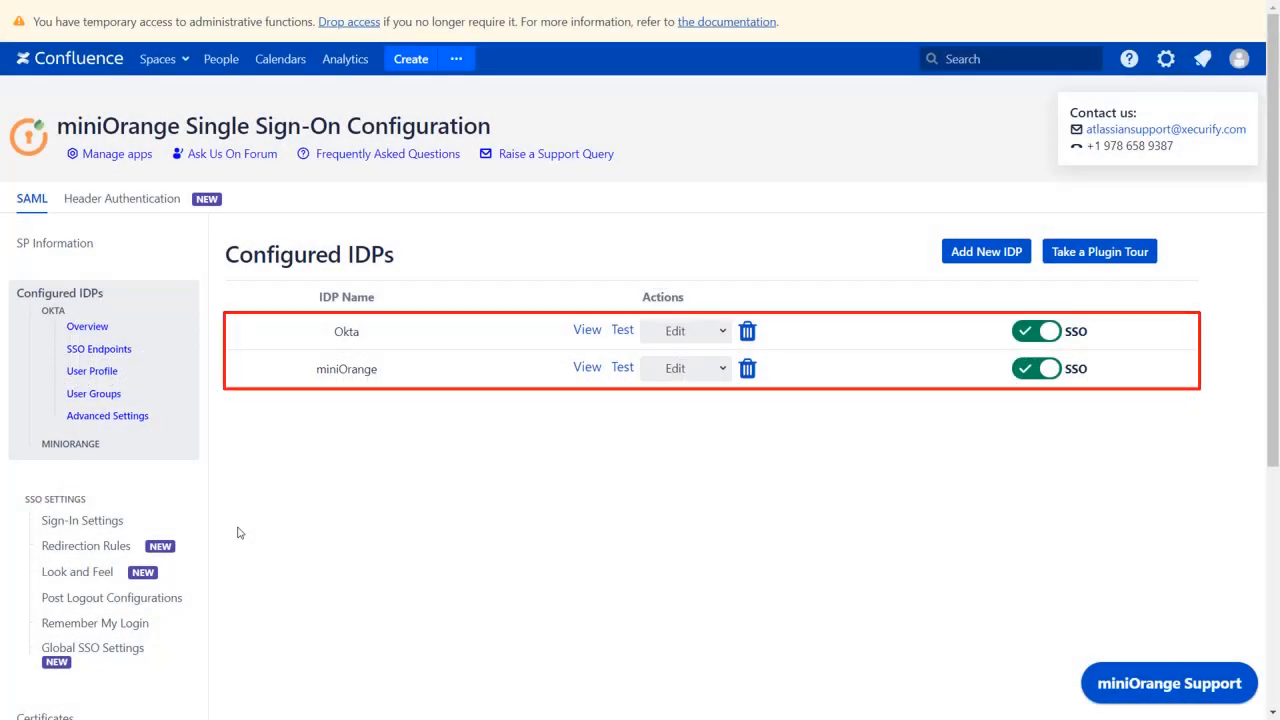
Step: Add a new redirection rule named Rule1 that checks the Email Domain
{"action": "left_click", "coordinate": [172, 550]}
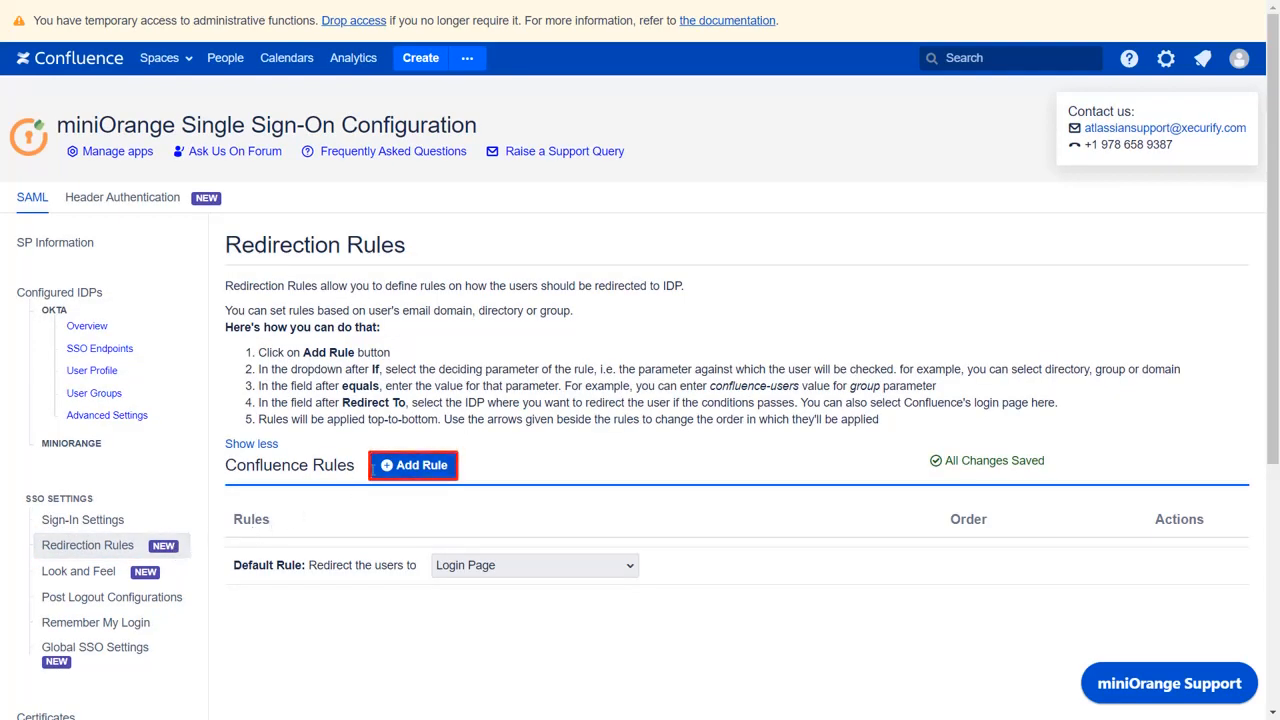
{"action": "left_click", "coordinate": [381, 475]}
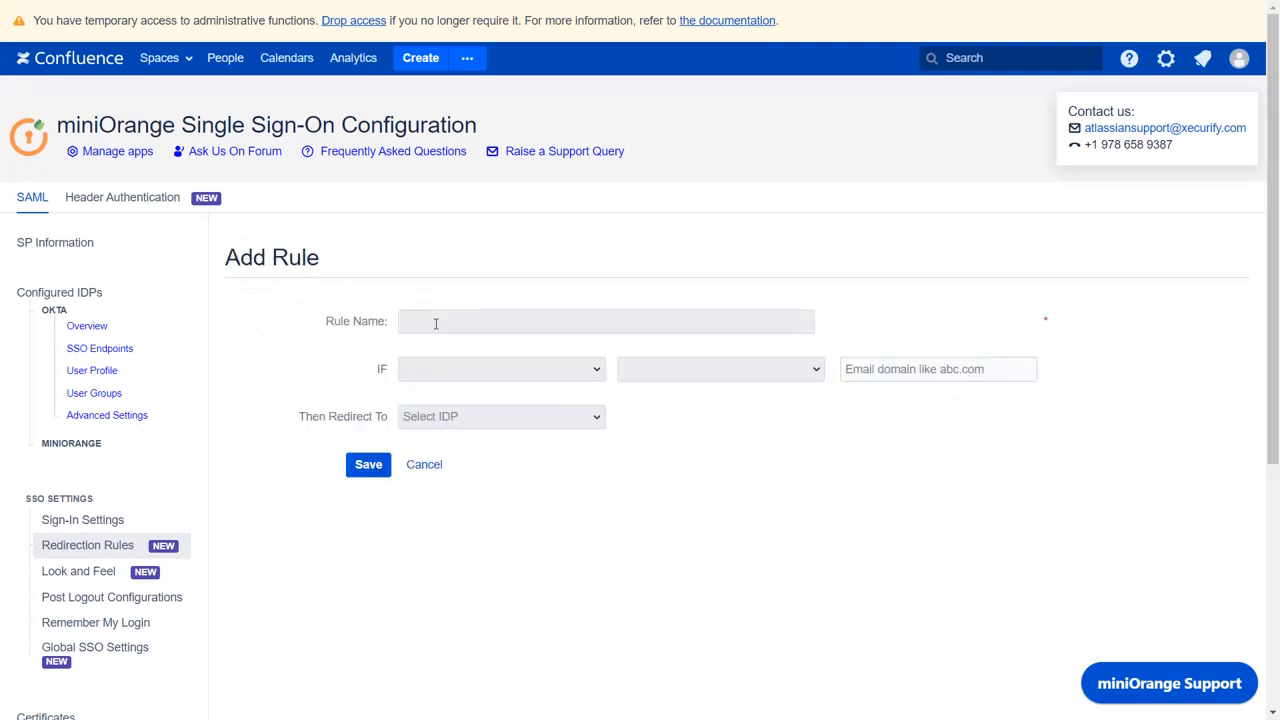
{"action": "left_click", "coordinate": [435, 321]}
{"action": "type", "text": "Rule1"}
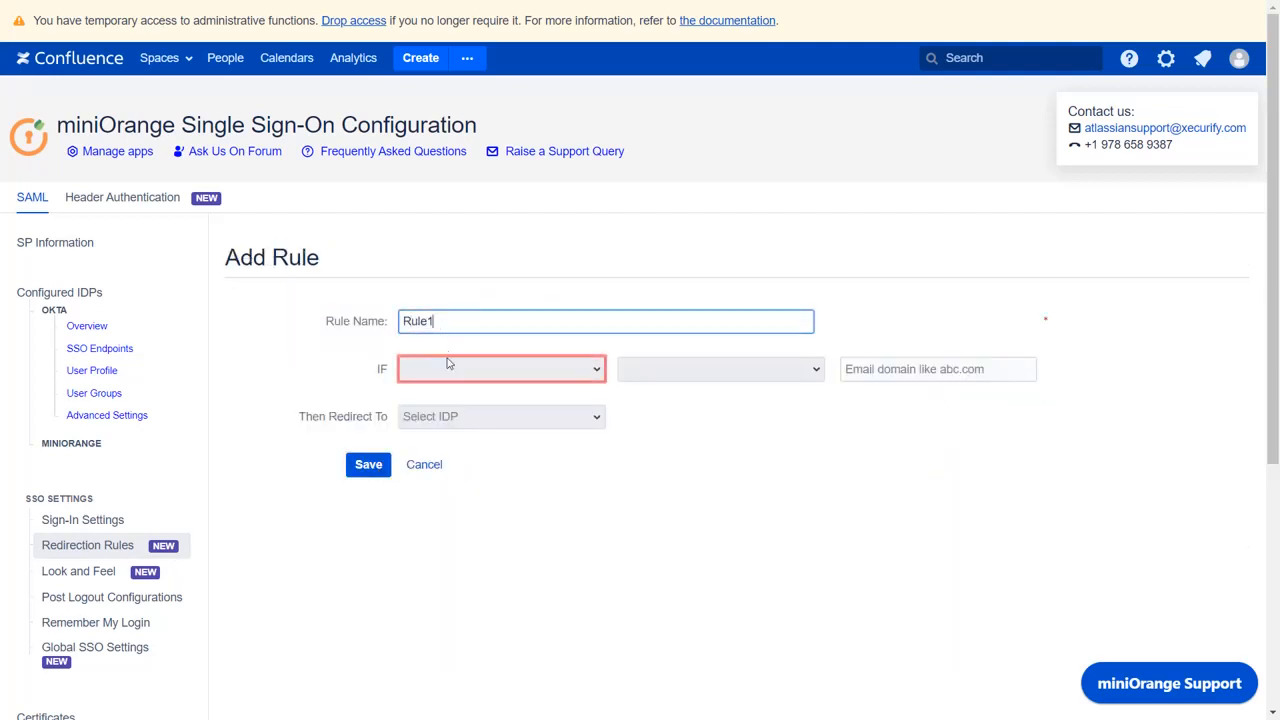
{"action": "left_click", "coordinate": [448, 369]}
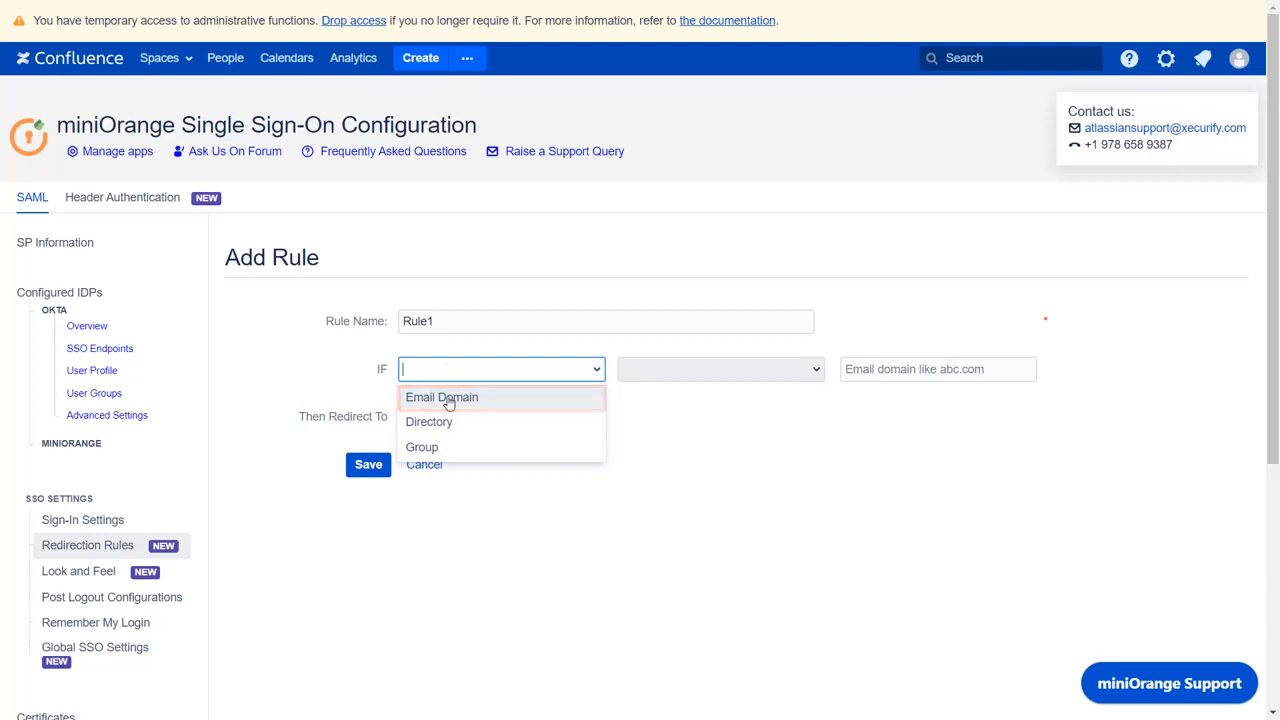
{"action": "left_click", "coordinate": [447, 399]}
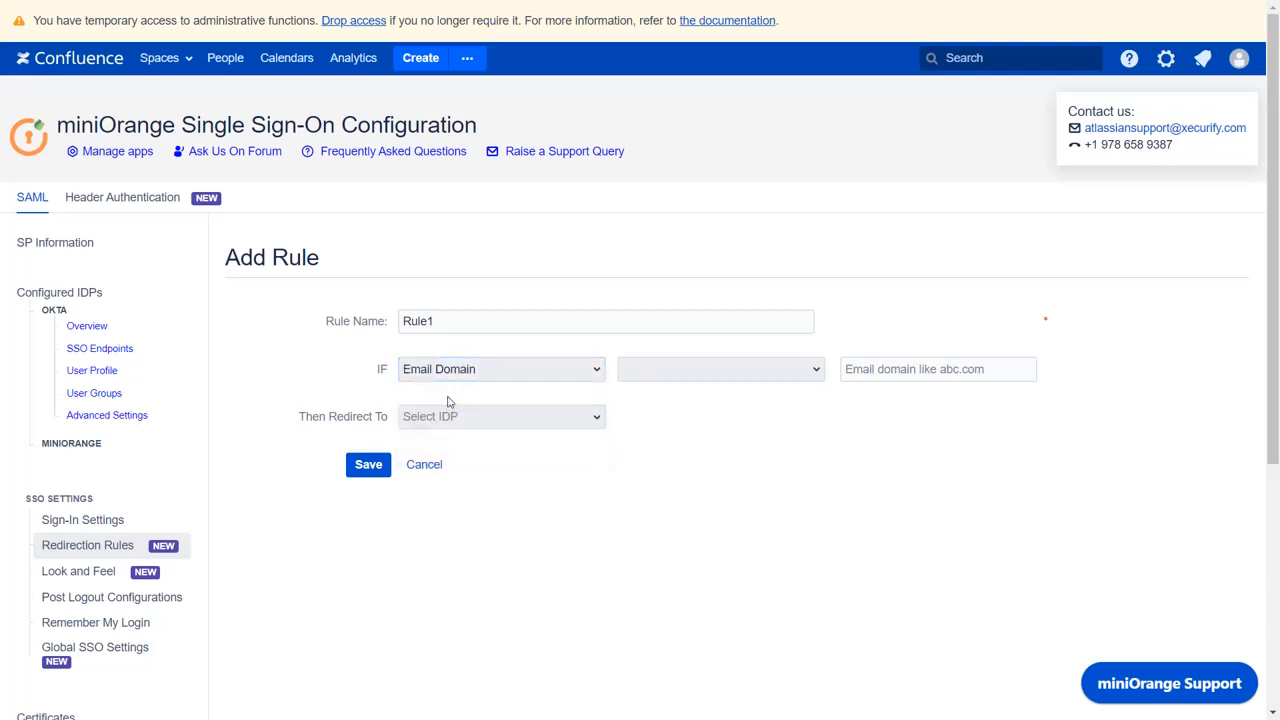
Step: Make Rule1 match domain equals miniorange.com, redirect to the miniOrange IdP, and save
{"action": "left_click", "coordinate": [640, 366]}
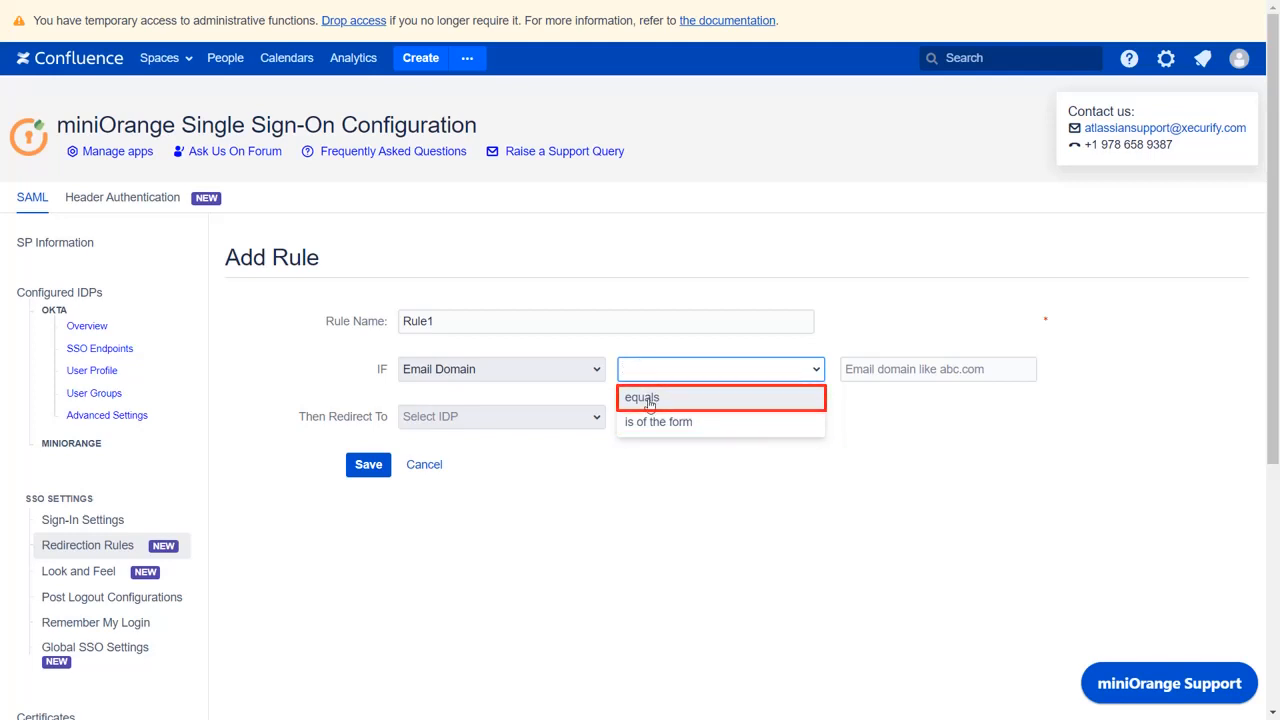
{"action": "left_click", "coordinate": [649, 402]}
{"action": "left_click", "coordinate": [860, 371]}
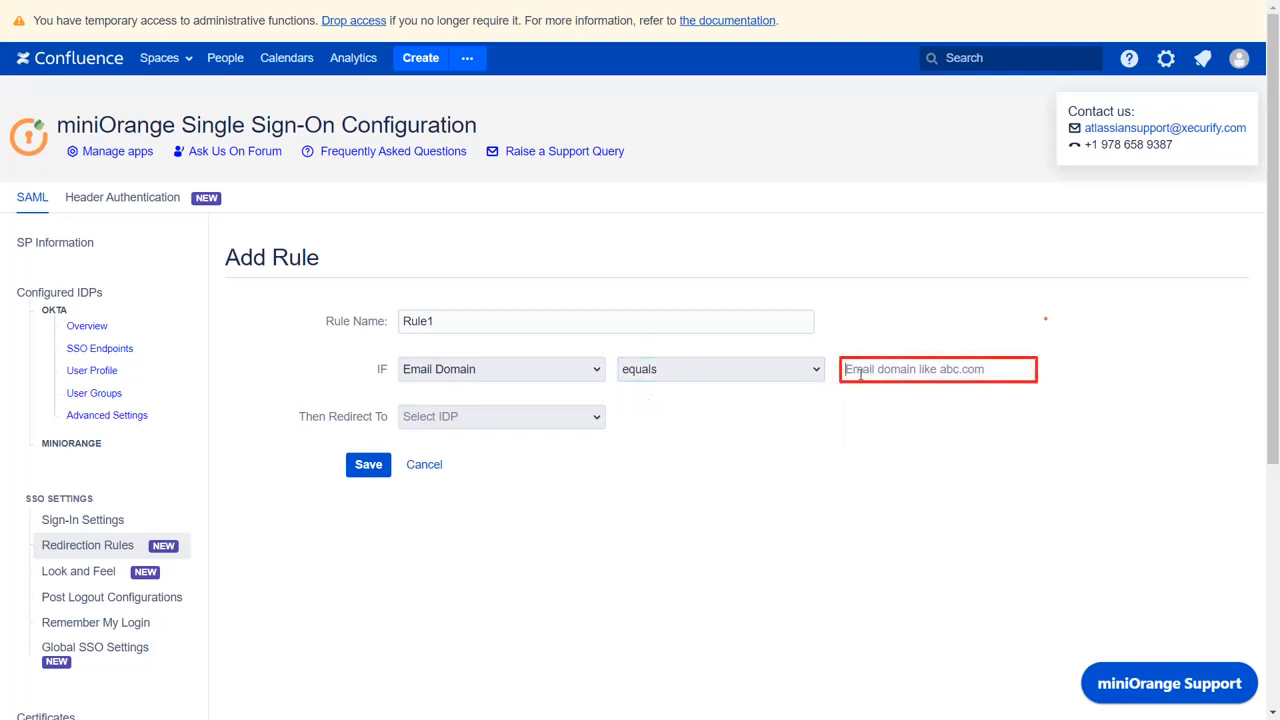
{"action": "type", "text": "misiorange.com"}
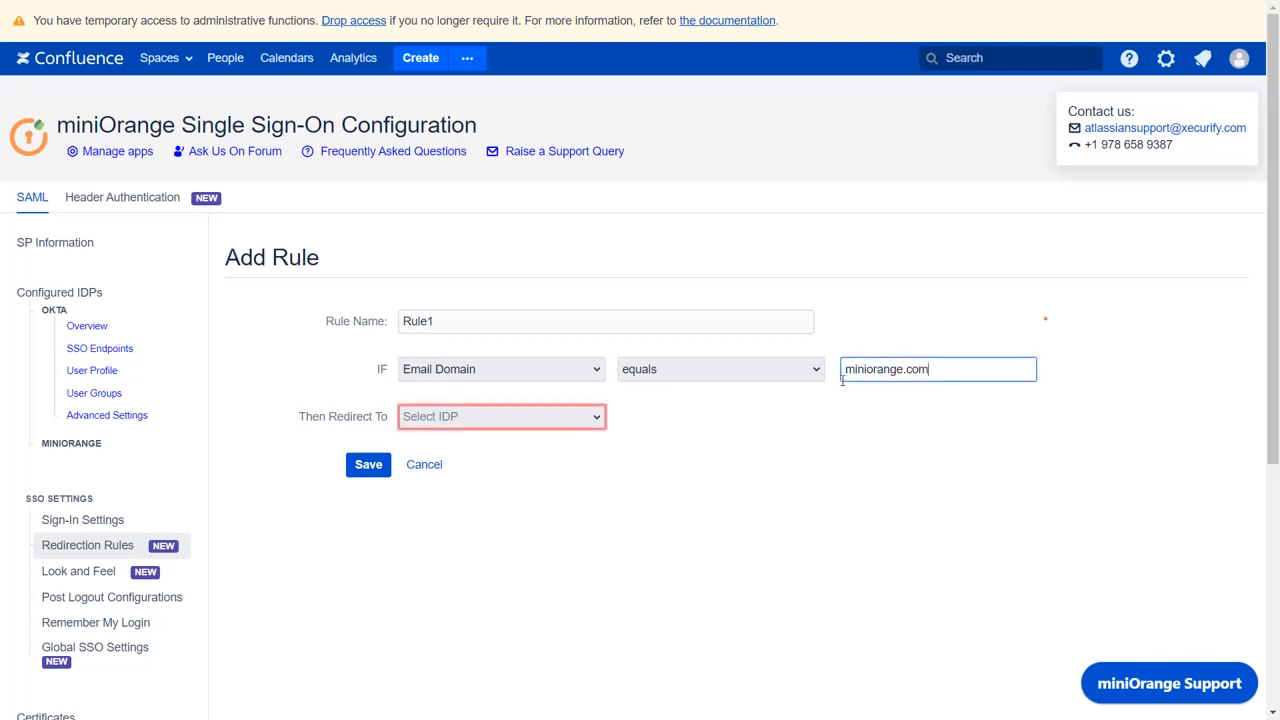
{"action": "left_click", "coordinate": [597, 422]}
{"action": "left_click", "coordinate": [597, 420]}
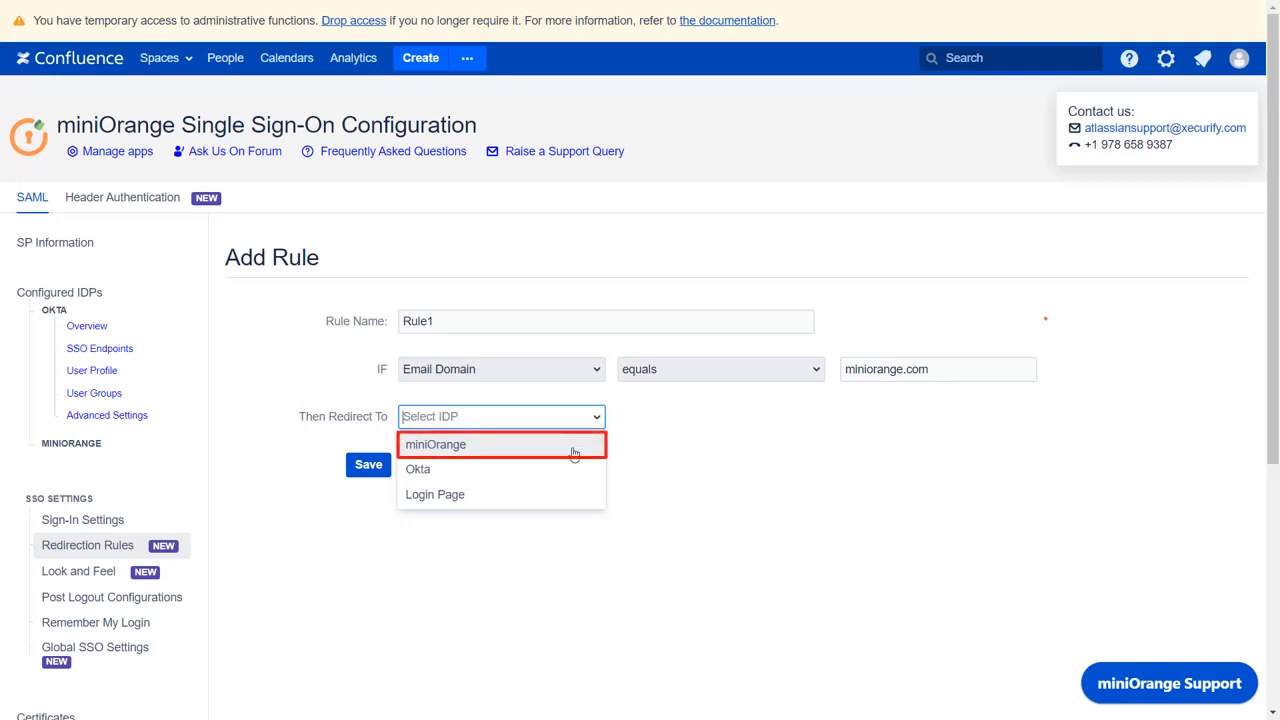
{"action": "left_click", "coordinate": [574, 450]}
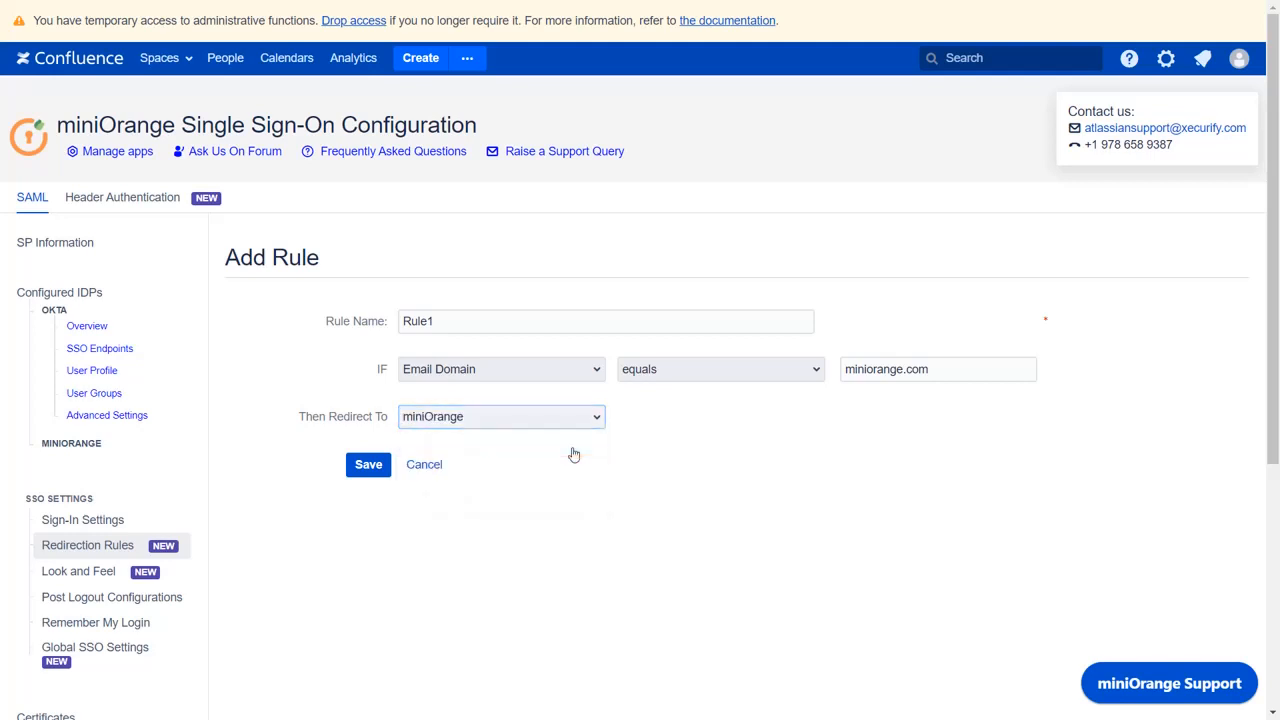
{"action": "left_click", "coordinate": [377, 475]}
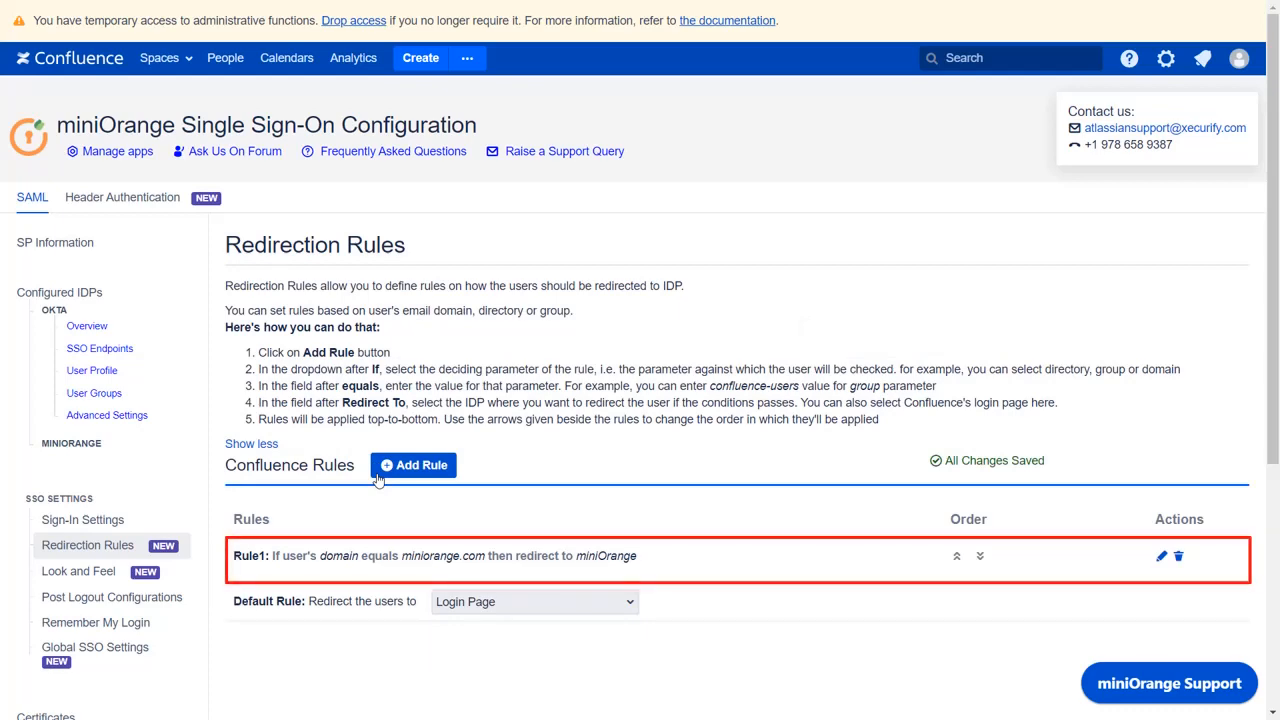
Step: Set the Default Rule to send all other users to the Login Page
{"action": "scroll", "coordinate": [378, 480], "scroll_direction": "down", "scroll_amount": 2}
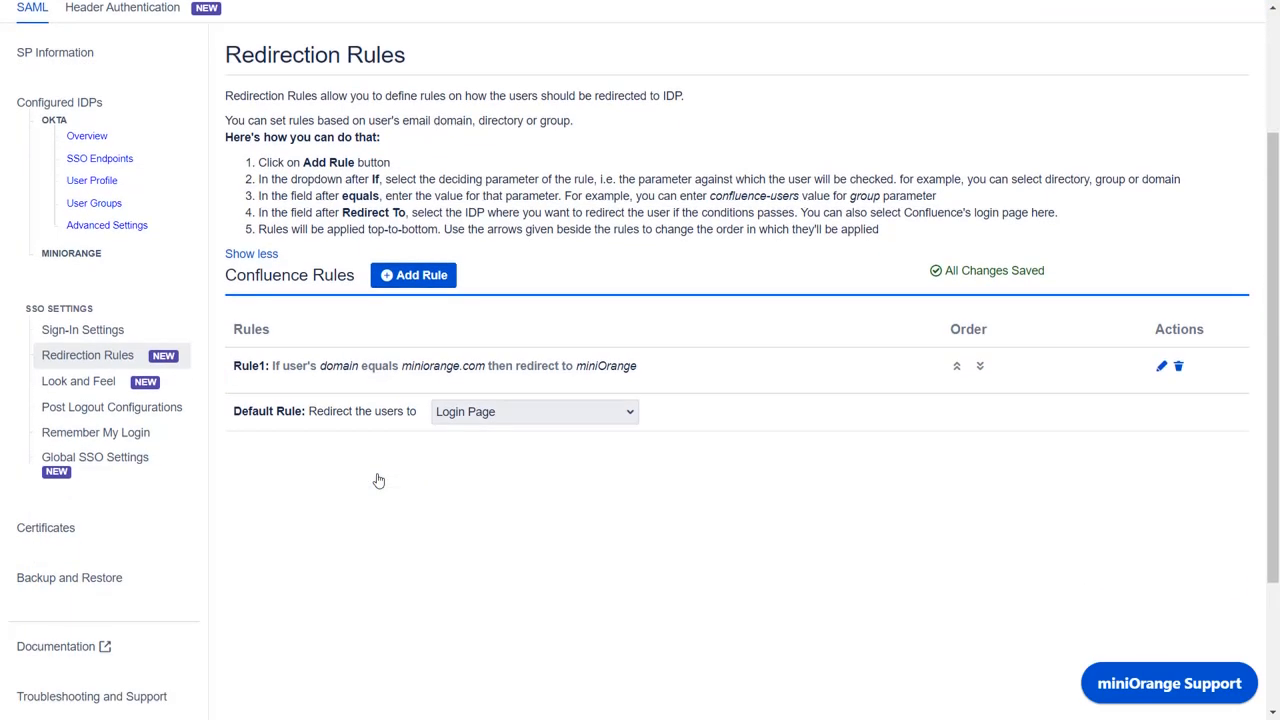
{"action": "left_click", "coordinate": [443, 411]}
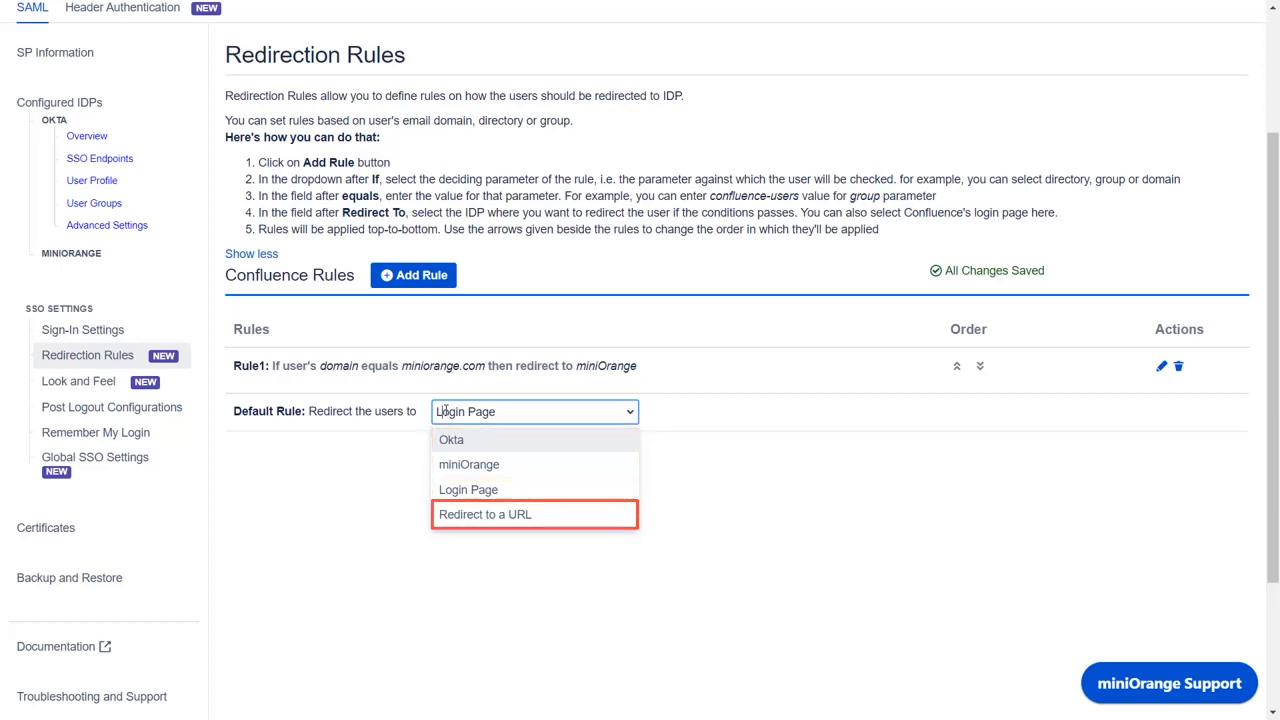
{"action": "left_click", "coordinate": [451, 490]}
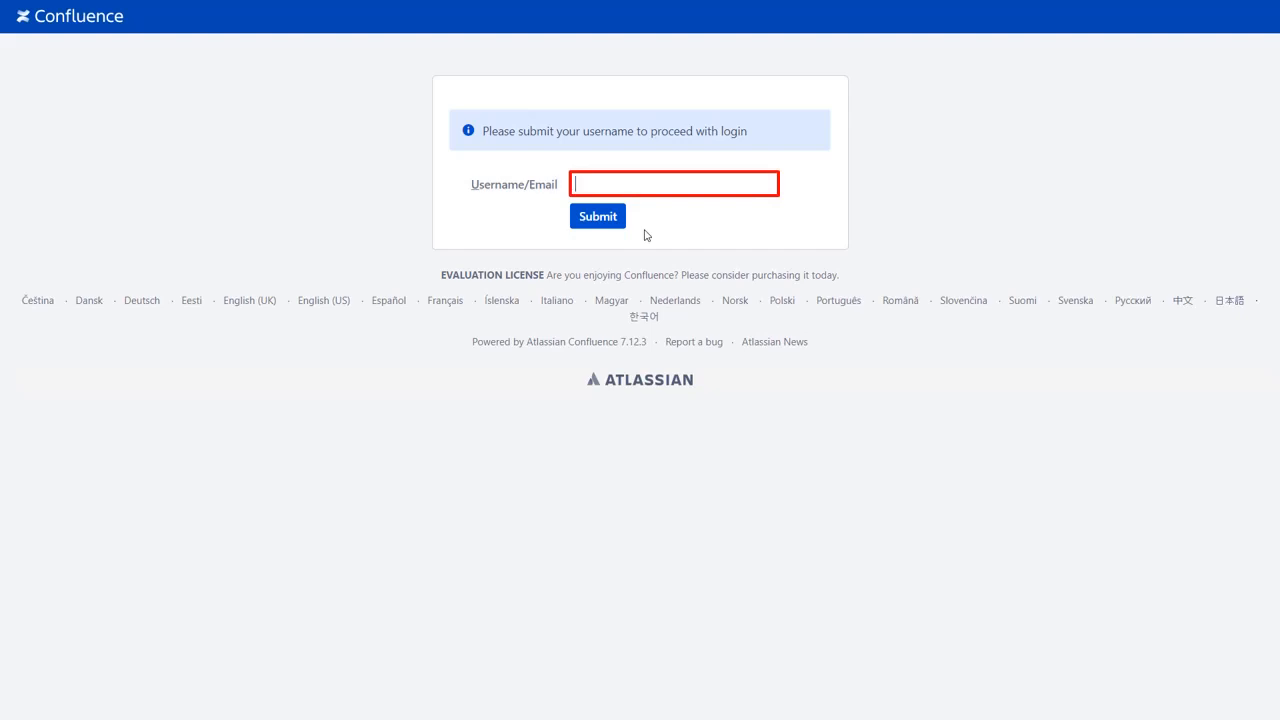
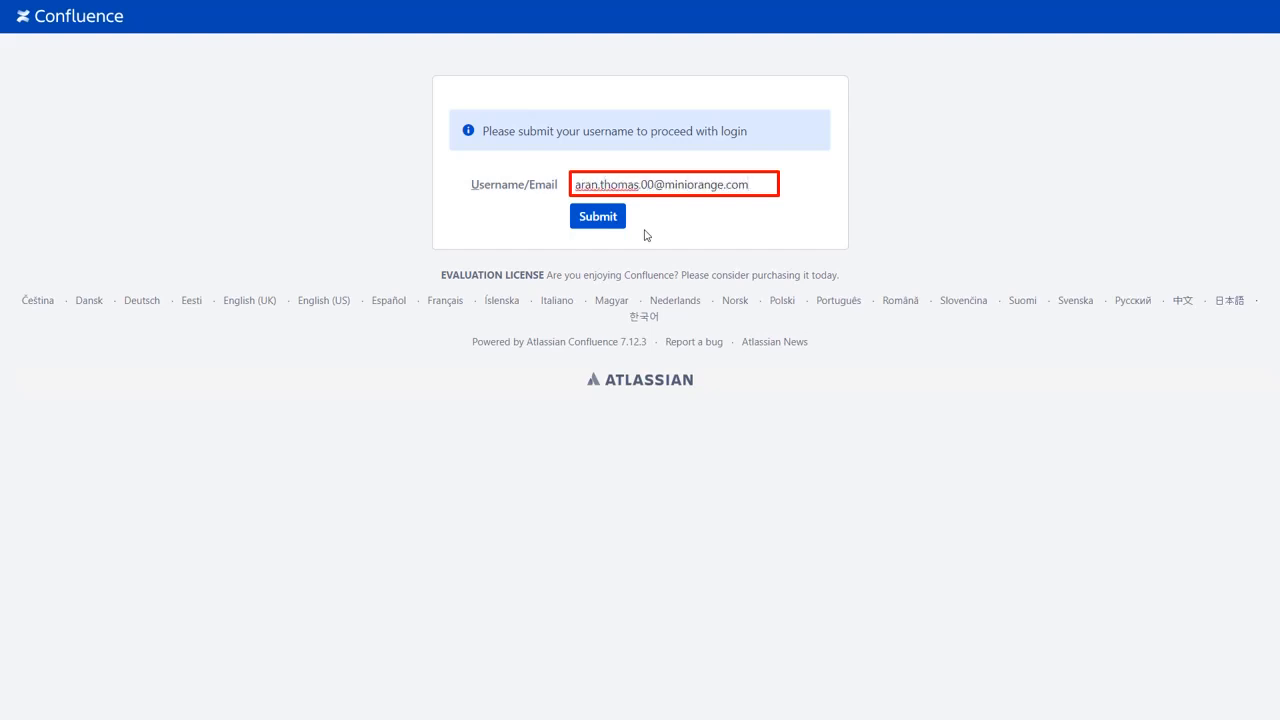
Step: Test the rules: sign in a miniorange.com user via miniOrange, then submit a gmail.com address
{"action": "left_click", "coordinate": [619, 226]}
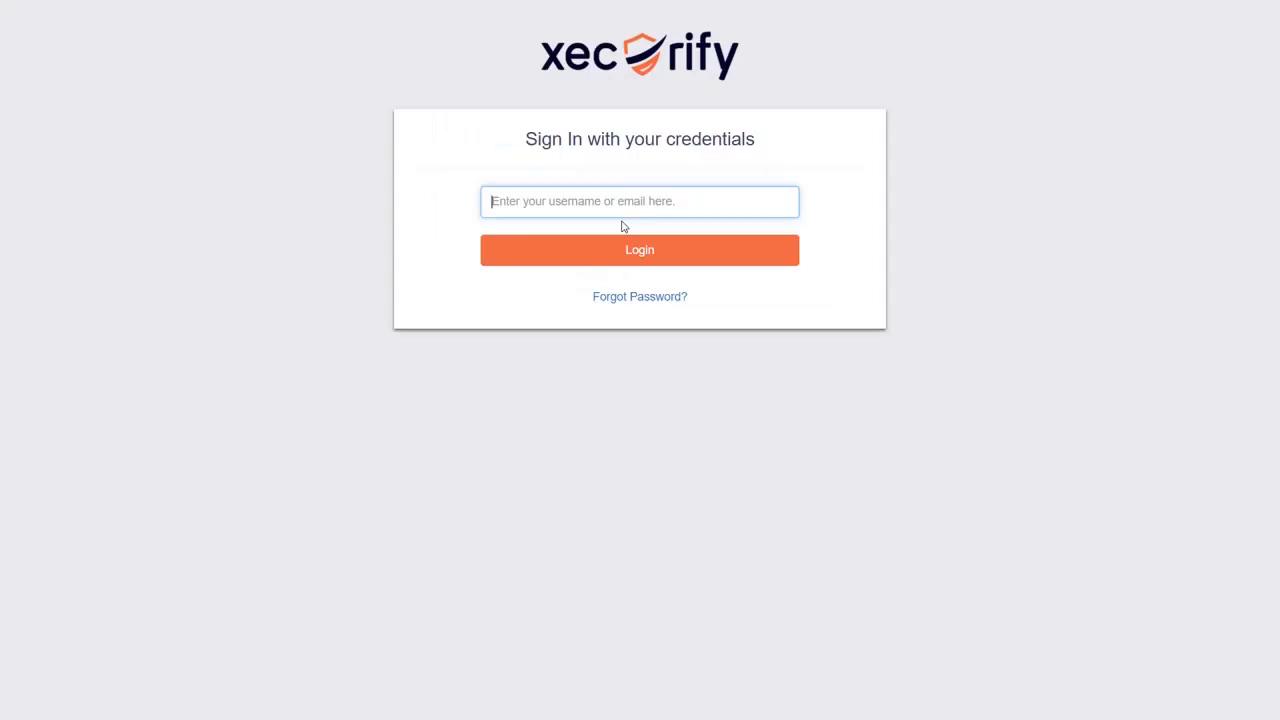
{"action": "key", "text": "Return"}
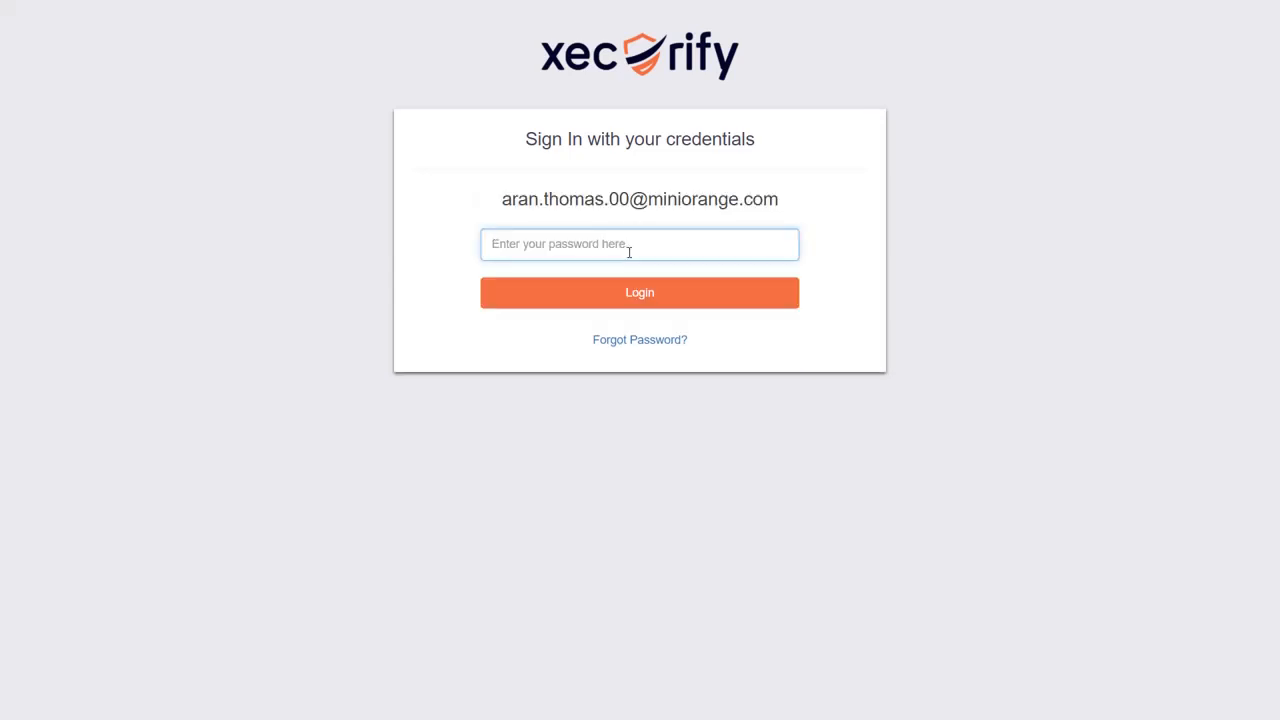
{"action": "type", "text": "•••••••"}
{"action": "key", "text": "Return"}
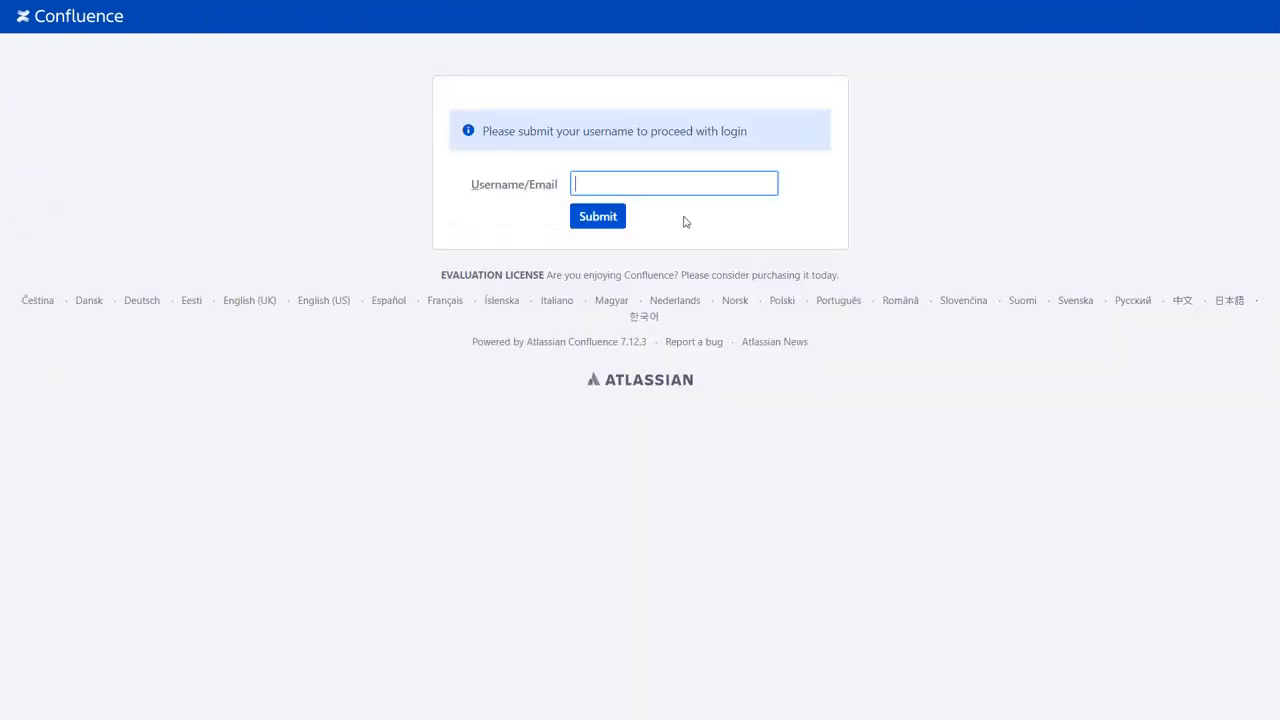
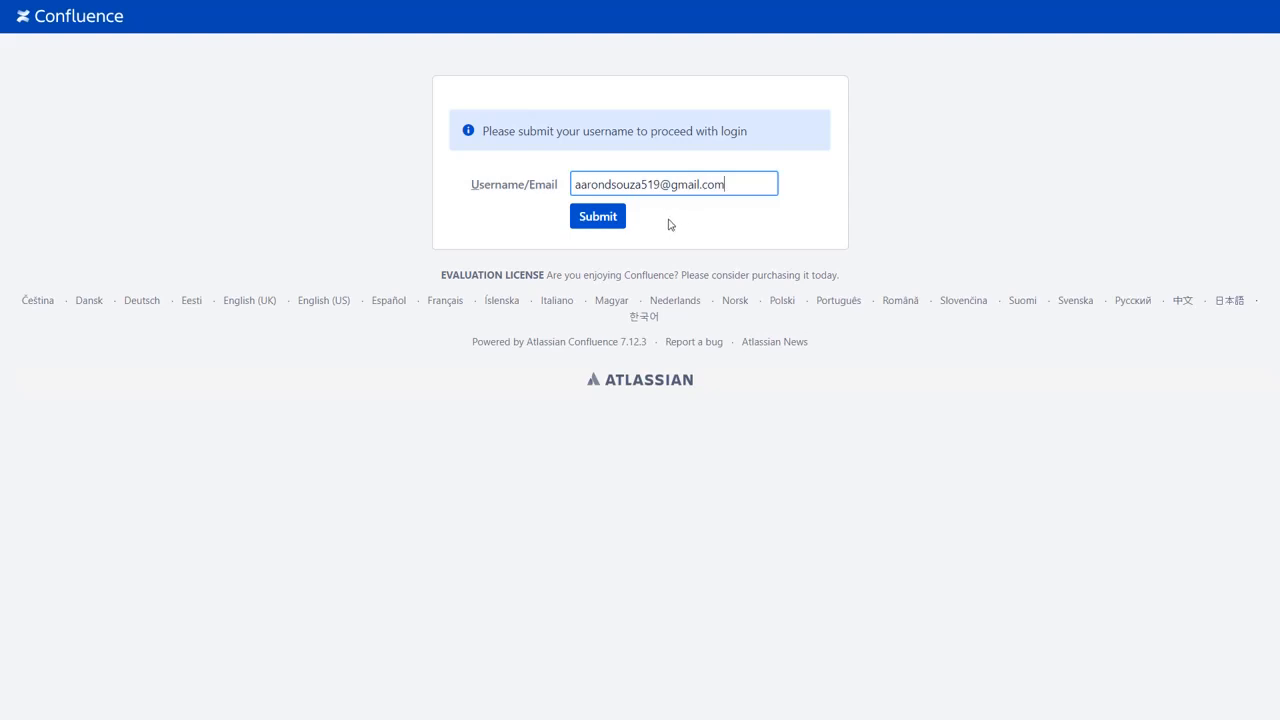
{"action": "left_click", "coordinate": [610, 218]}
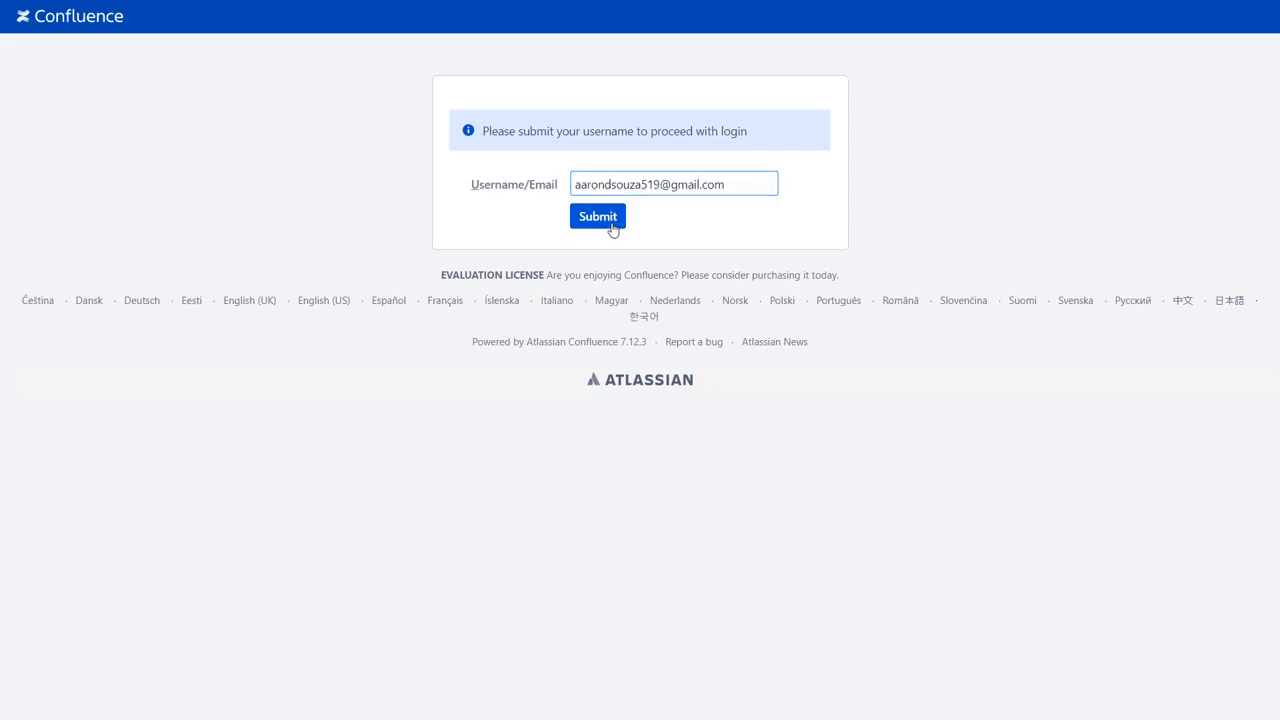